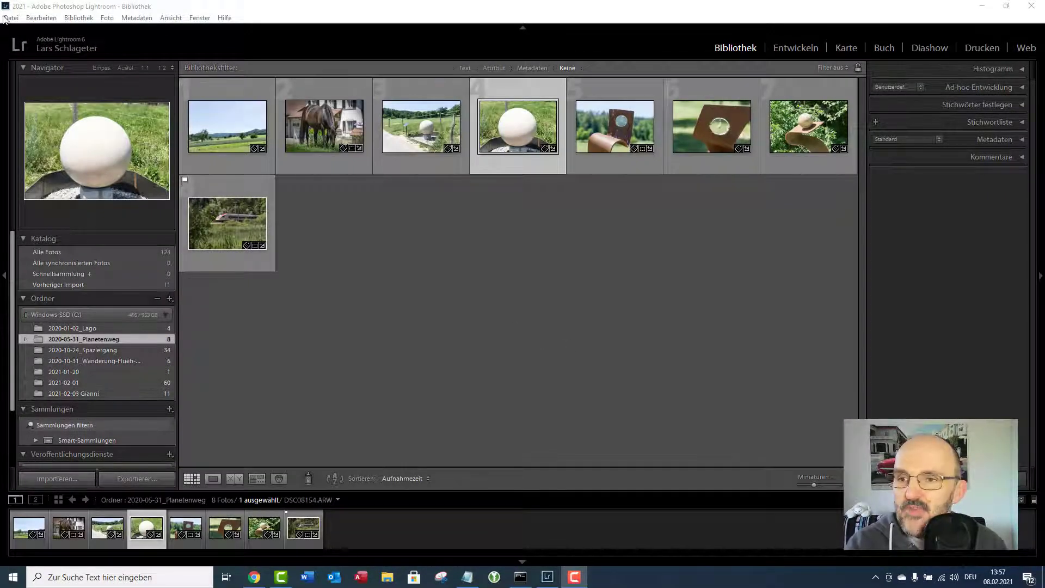
- View Lightroom's Performance and File Handling preferences
click(33, 21)
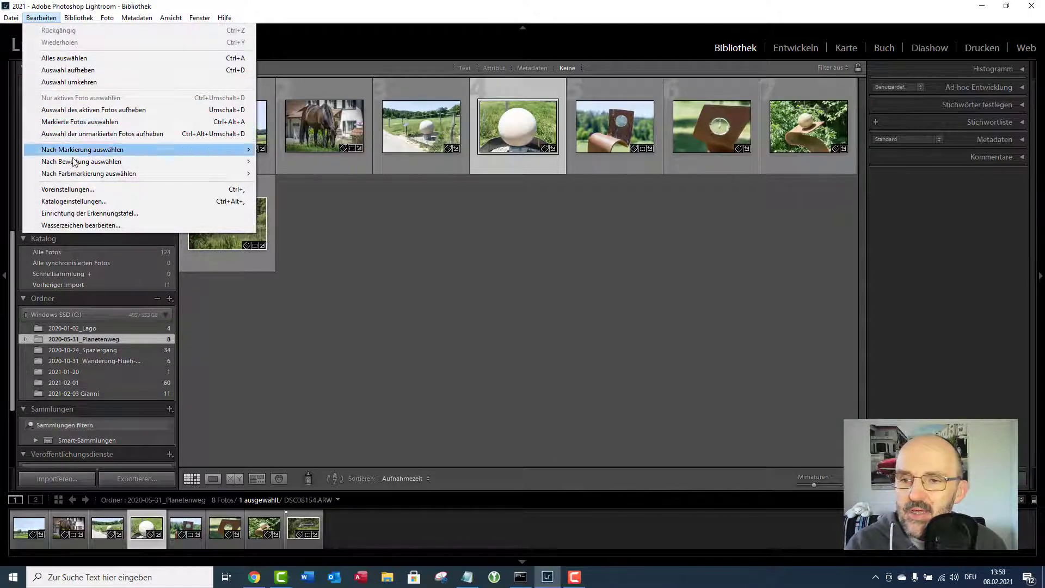
click(82, 189)
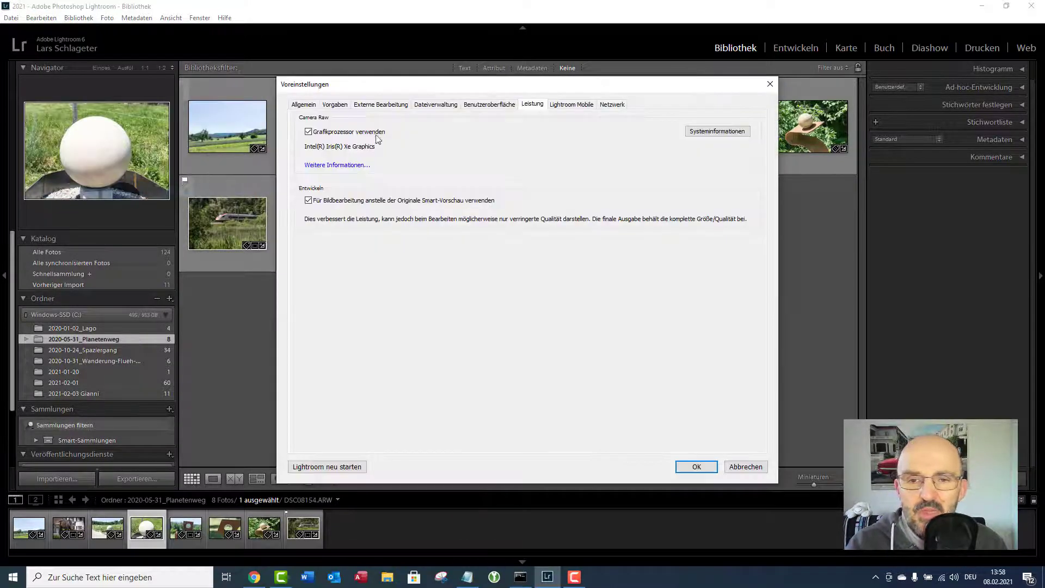
click(439, 107)
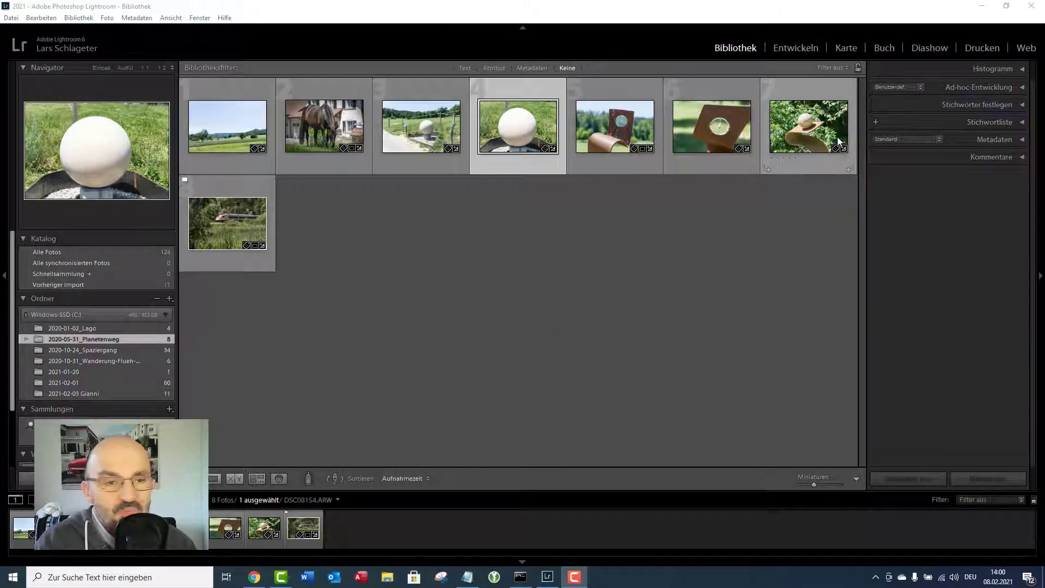
- Start a photo and video import, then check the Library menu
click(11, 18)
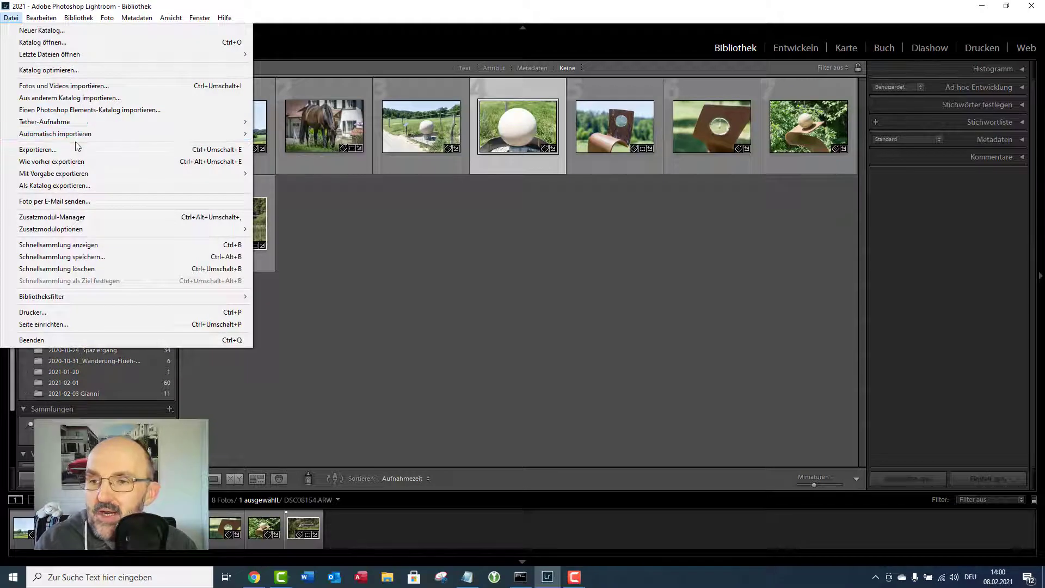
click(60, 86)
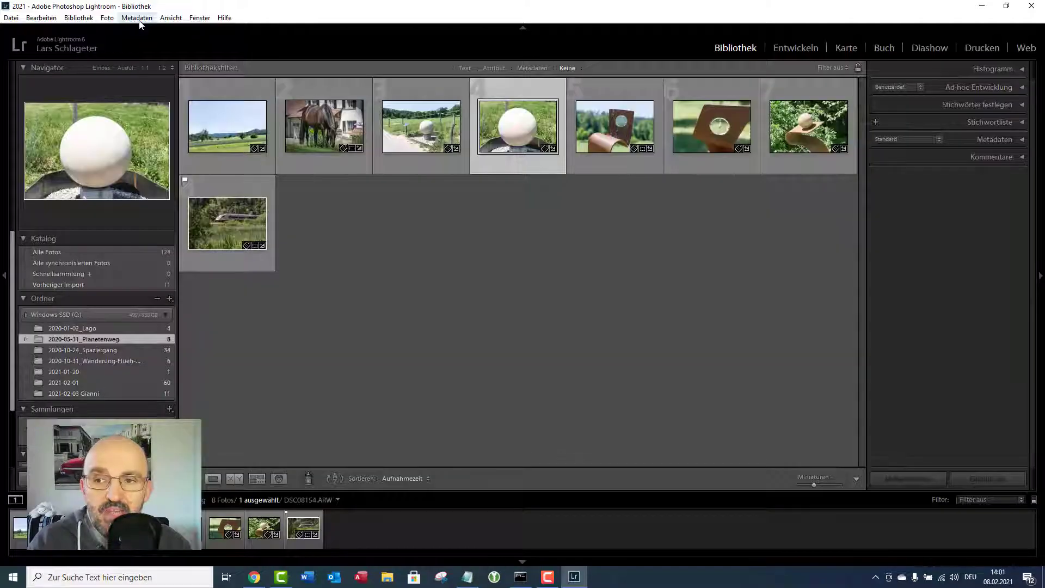
click(83, 19)
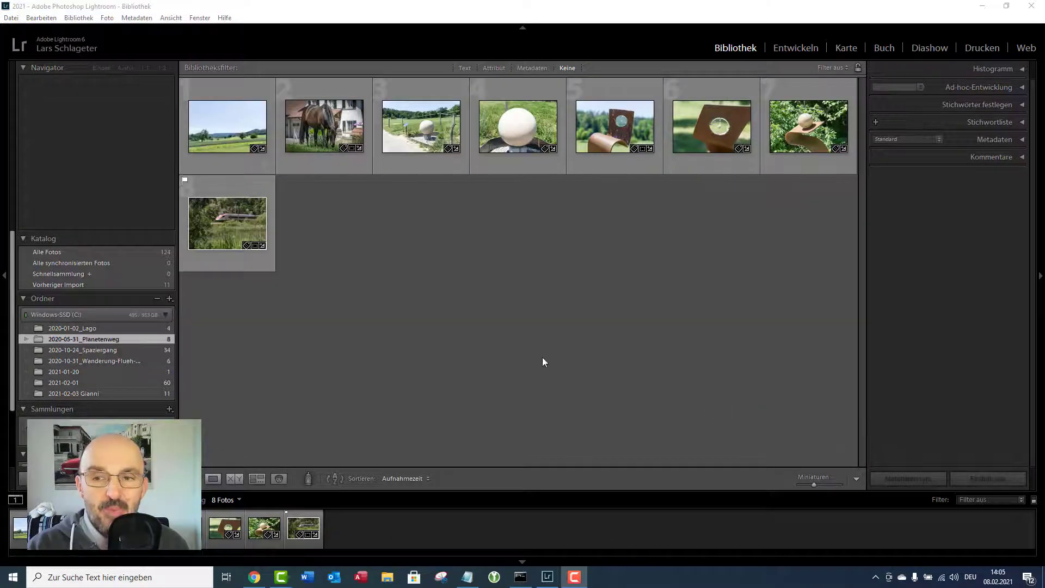
- Reopen Preferences to the Performance settings with the graphics-processor options
click(39, 19)
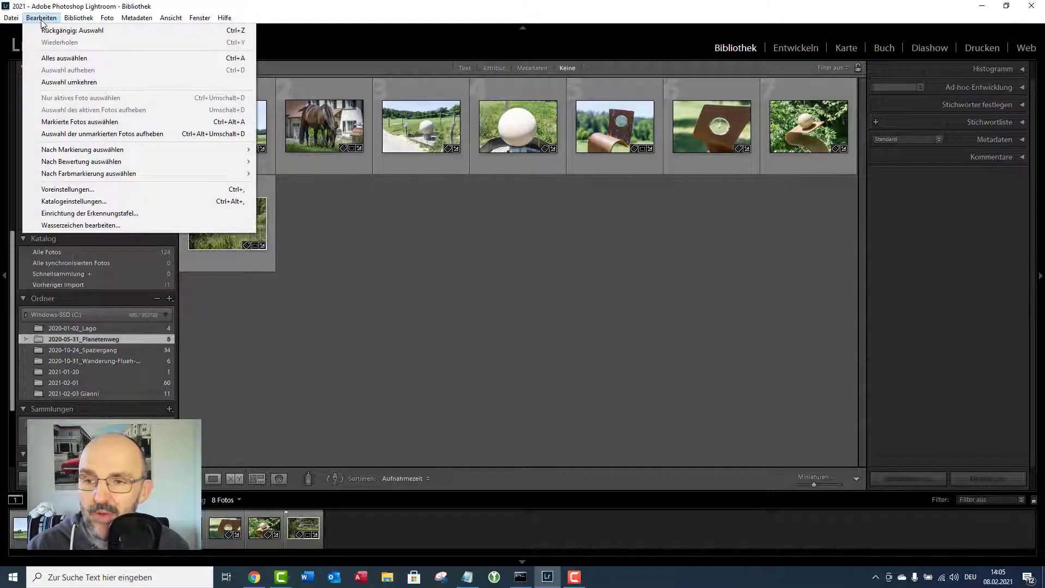
click(84, 189)
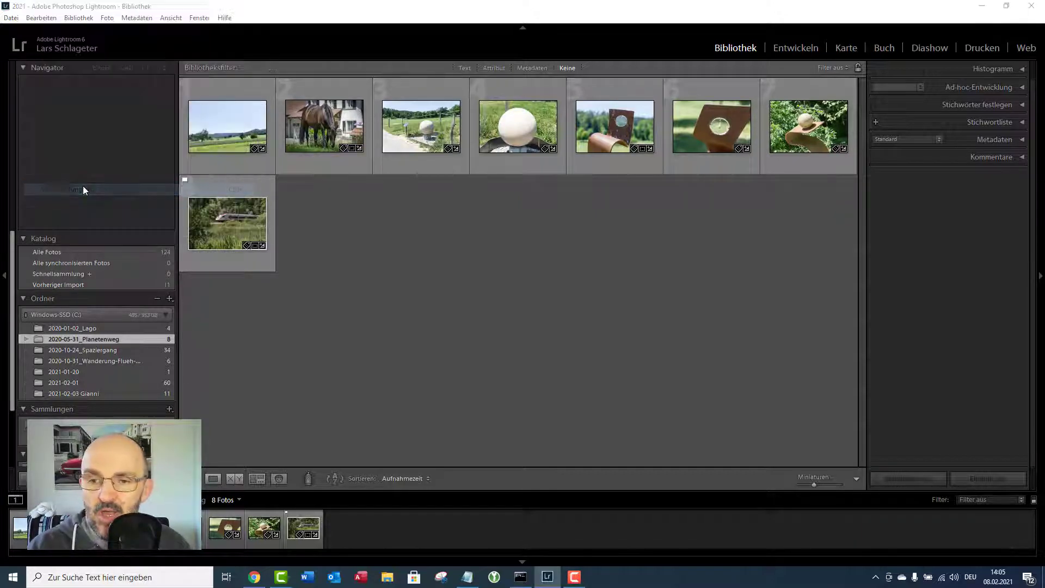
click(533, 105)
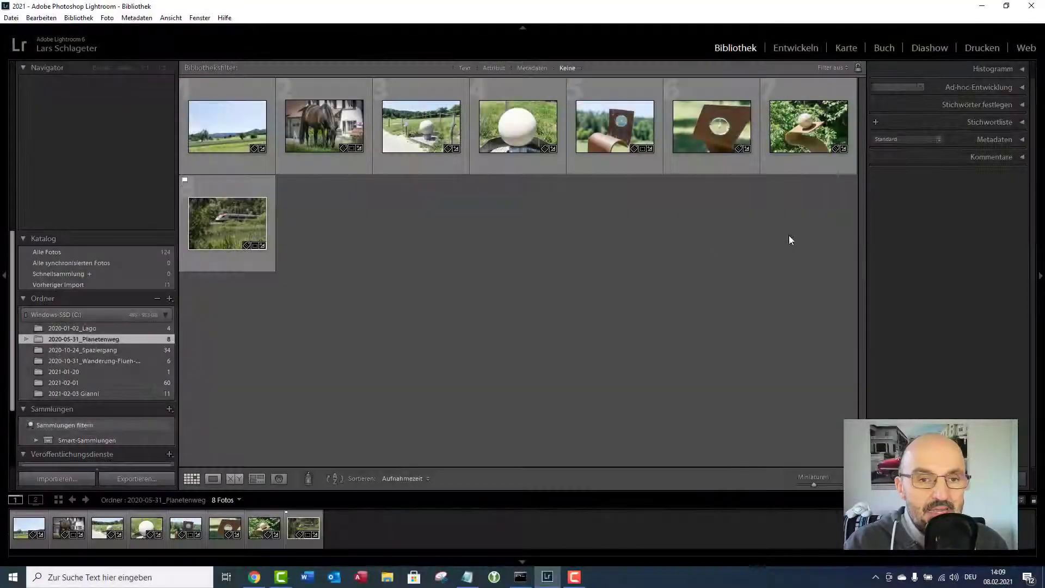
- In the import window, keep building 1:1 previews on import
click(11, 17)
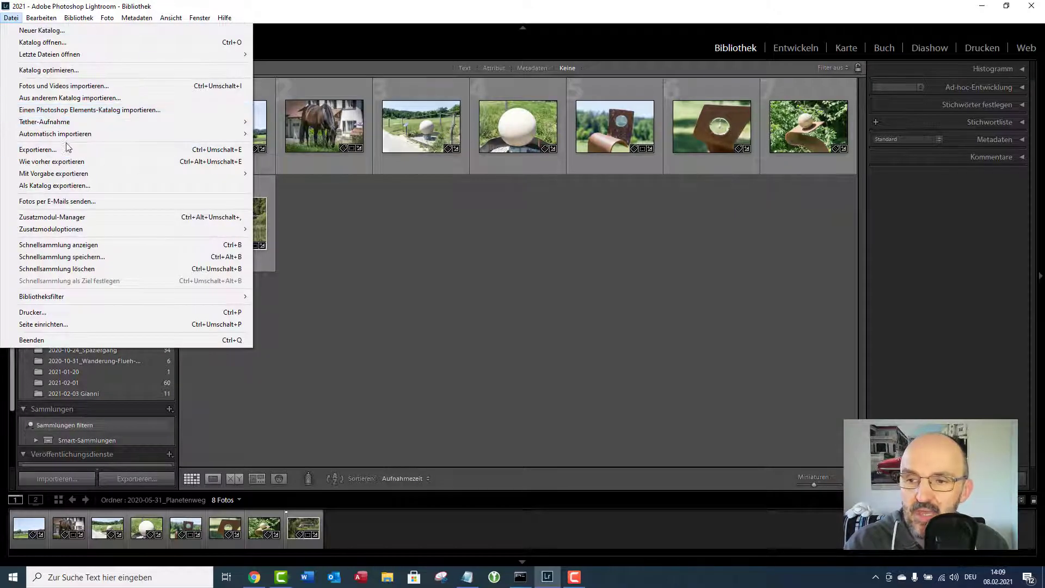
click(807, 107)
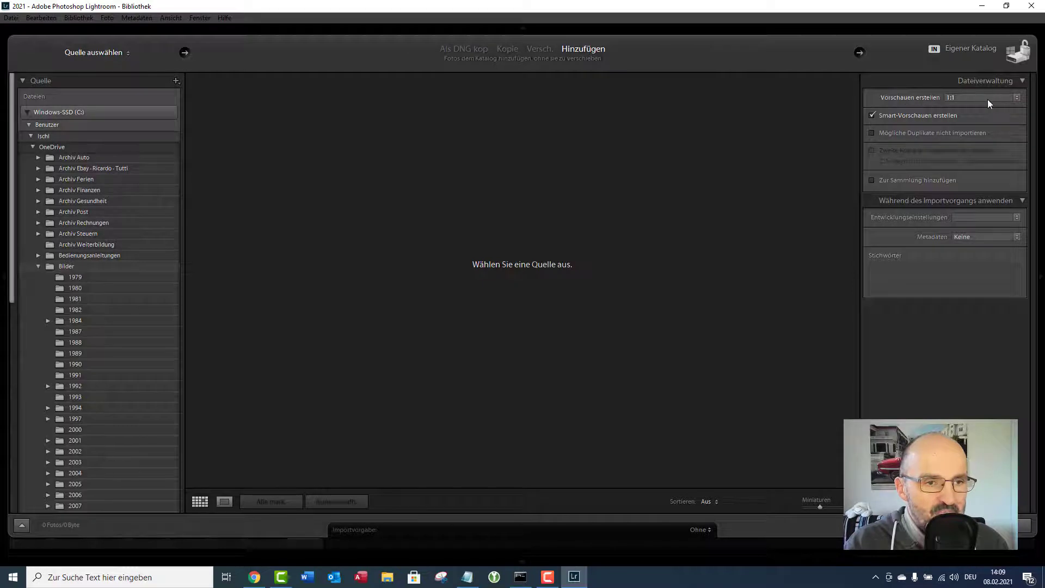
click(1016, 98)
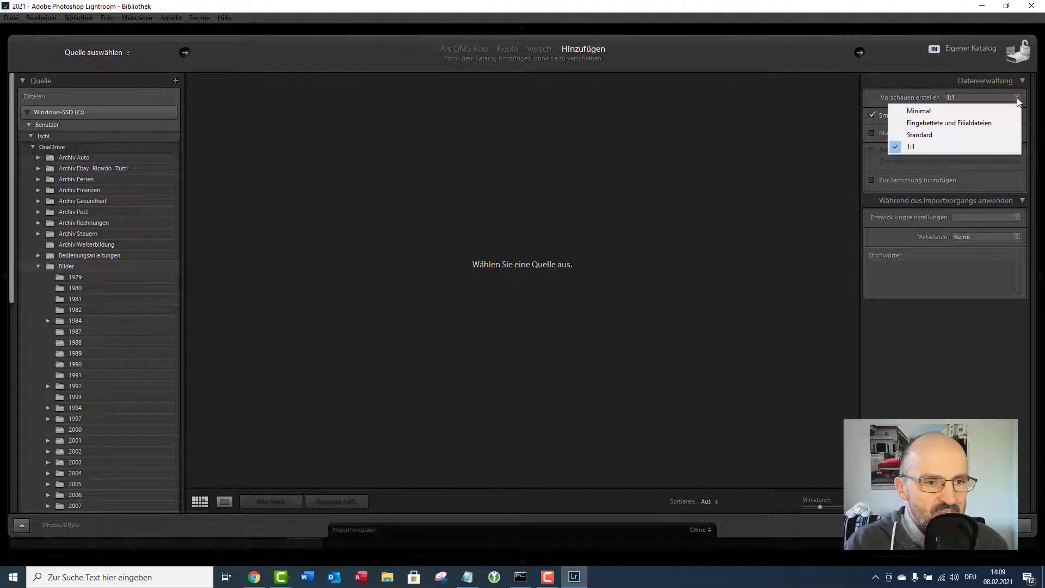
click(949, 146)
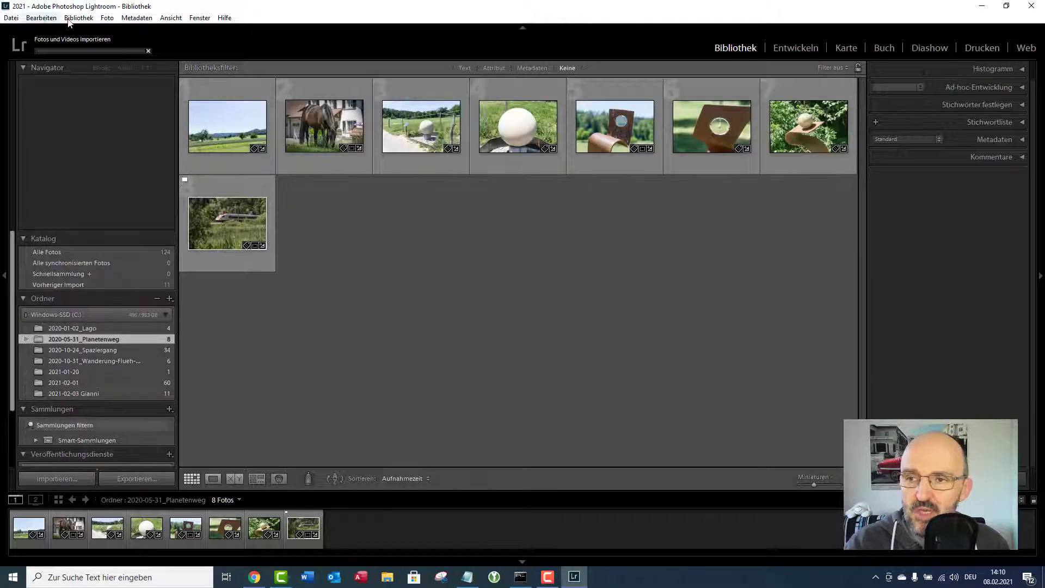
- Resume the paused Address Lookup background task from the identity plate
click(70, 20)
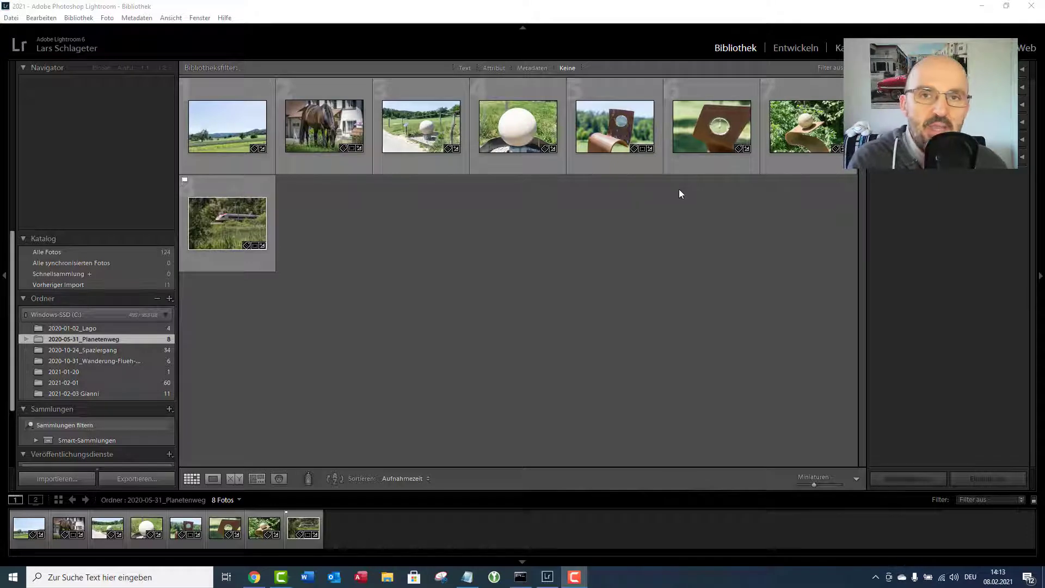
mouse_move(614, 127)
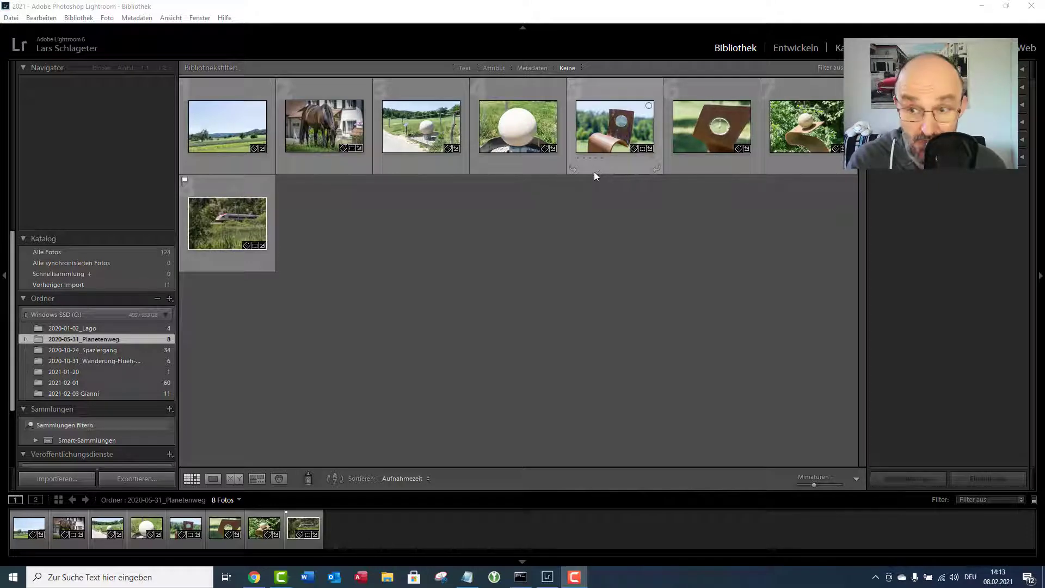
click(80, 52)
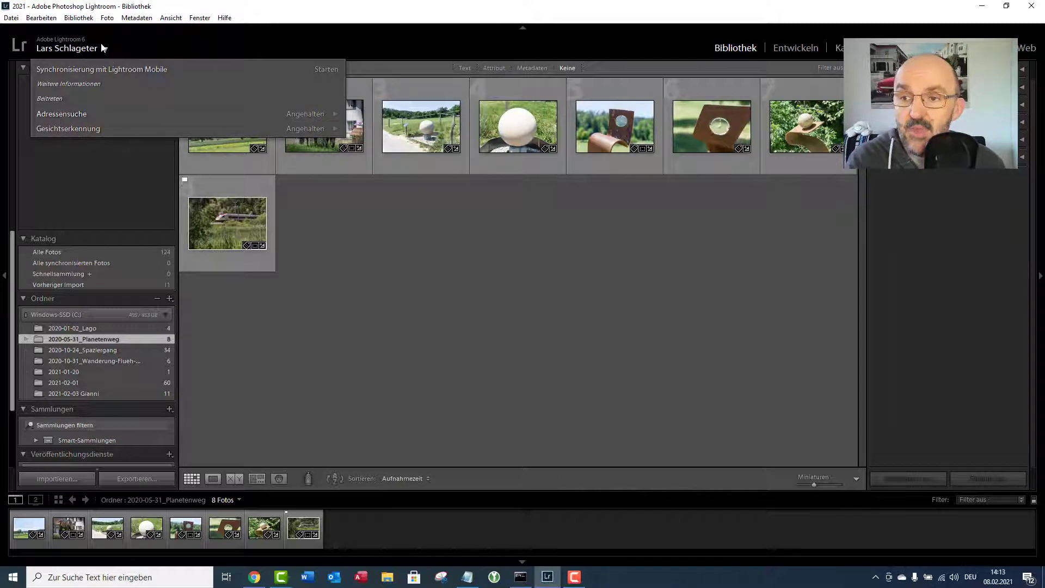
click(335, 114)
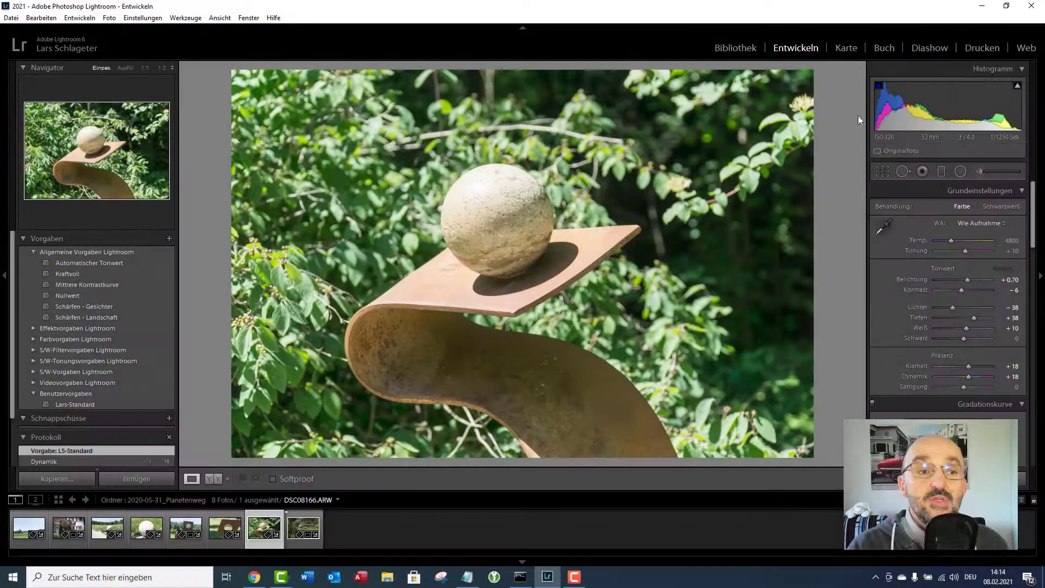
- Toggle the Histogramm panel off and back on several times
click(1021, 70)
click(1022, 70)
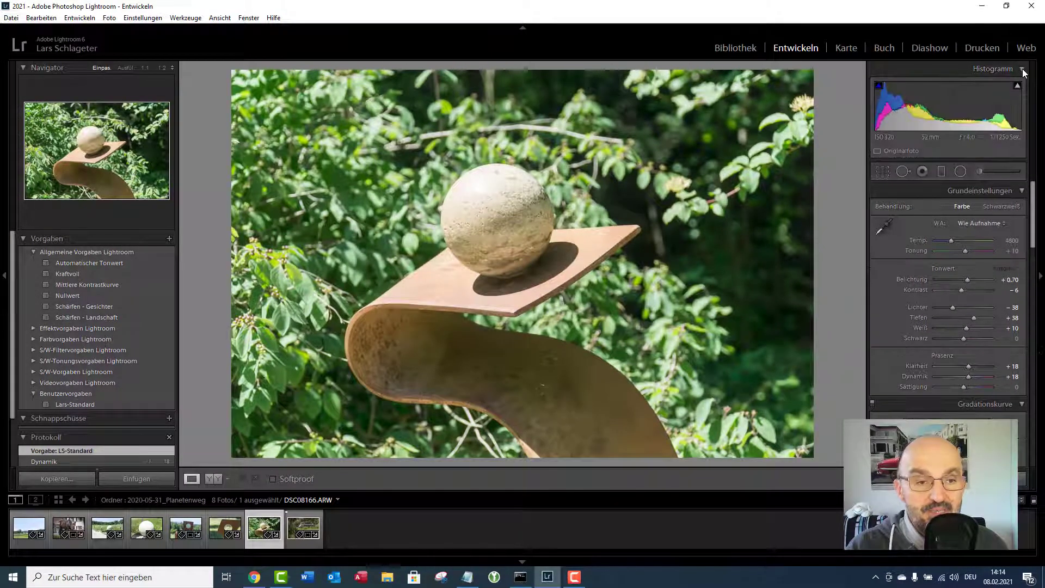
click(1022, 70)
click(1022, 70)
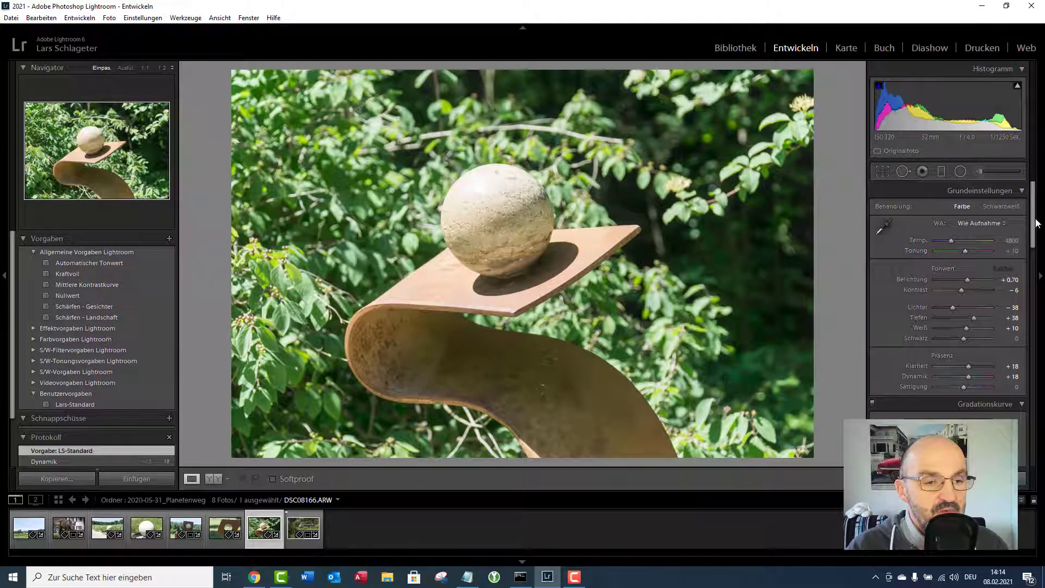
- Drag Belichtung down to -2.38, up to +5.00, then back to -0.34
drag(961, 278, 945, 286)
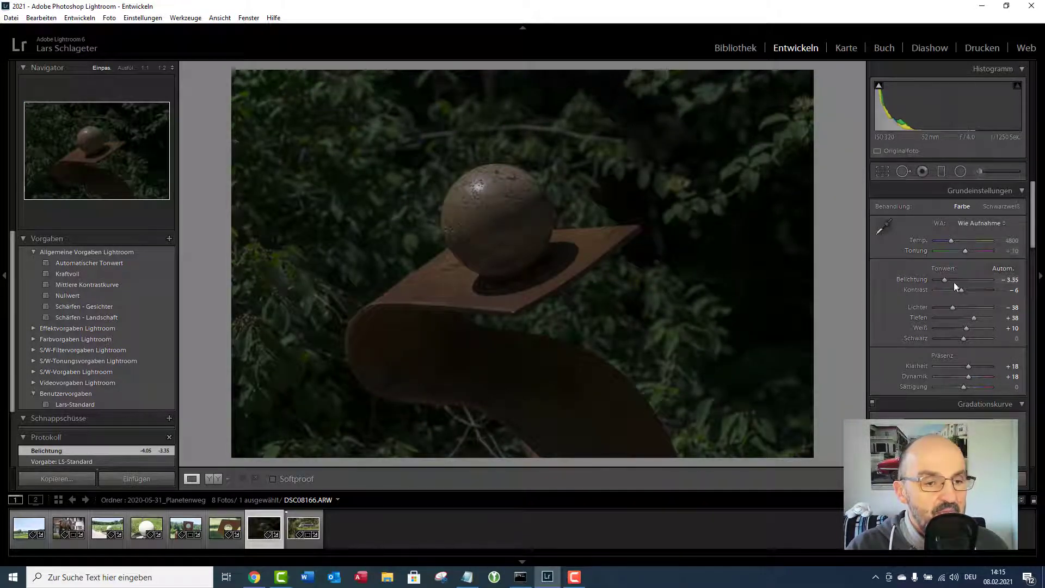
drag(944, 280, 1006, 278)
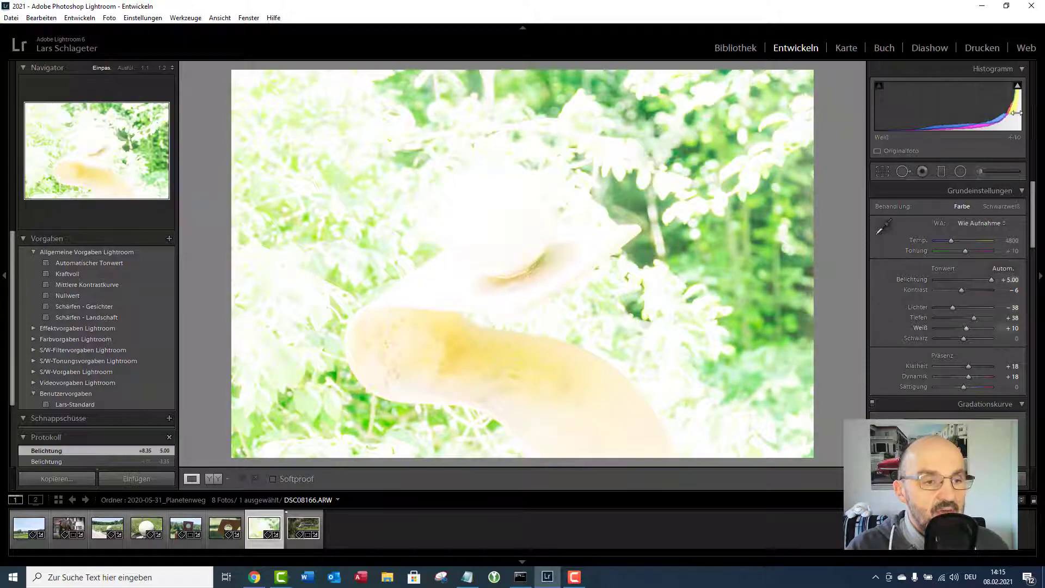
drag(988, 279, 960, 277)
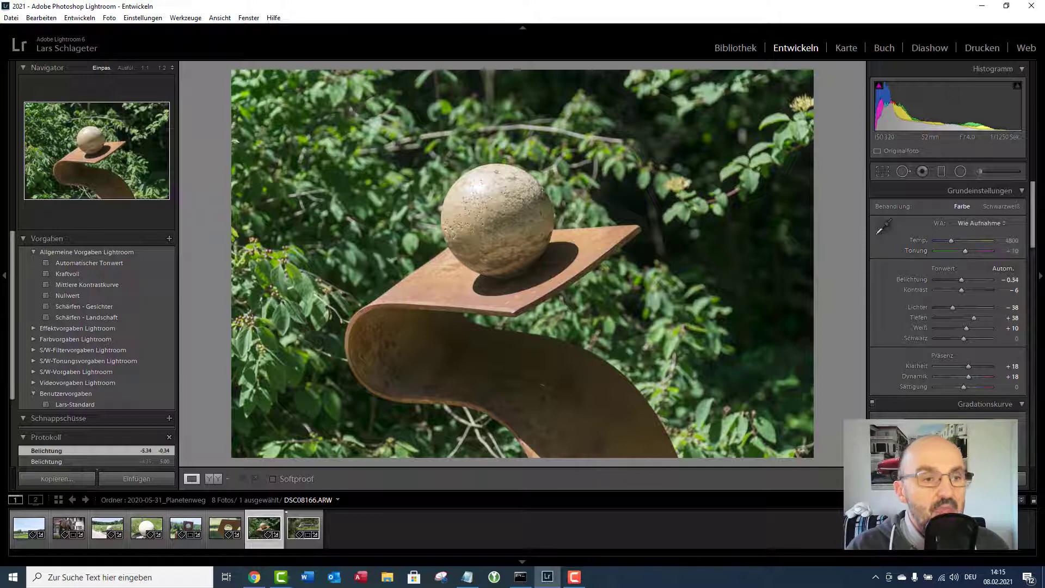
- Open the rusty plate photo and step to neighbouring photos with the arrow keys
click(224, 527)
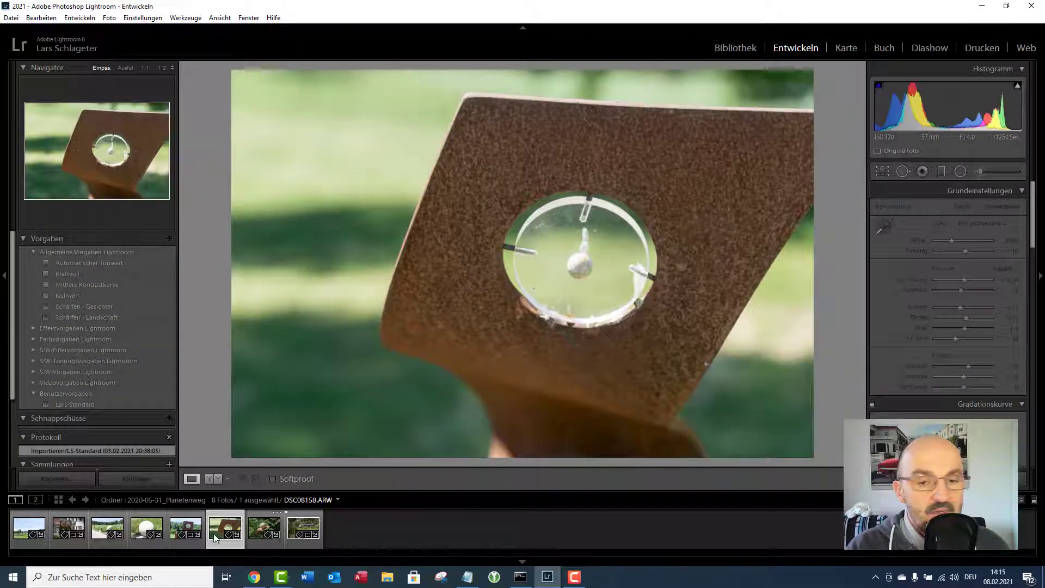
key(Left)
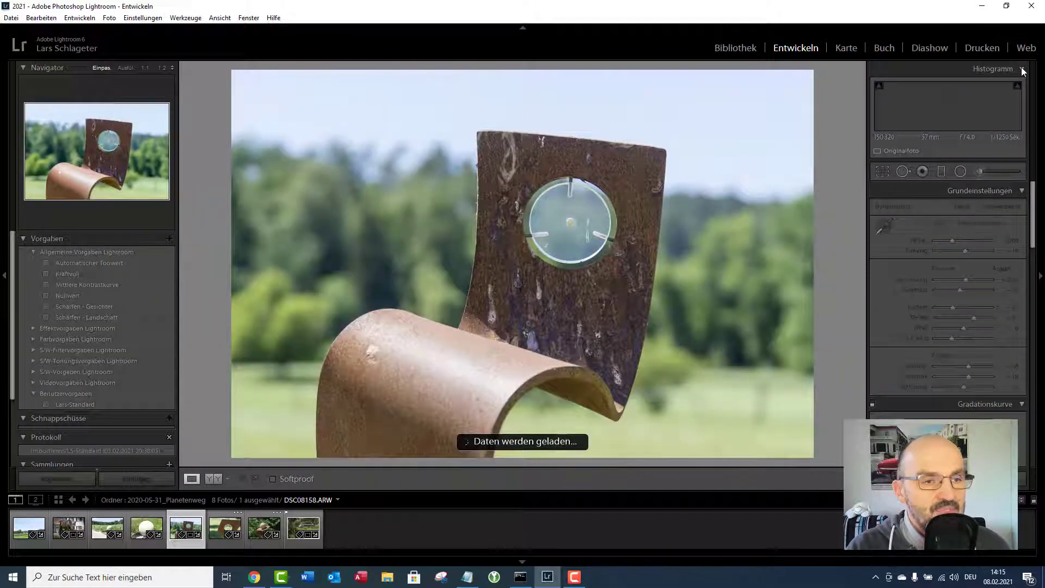
key(Left)
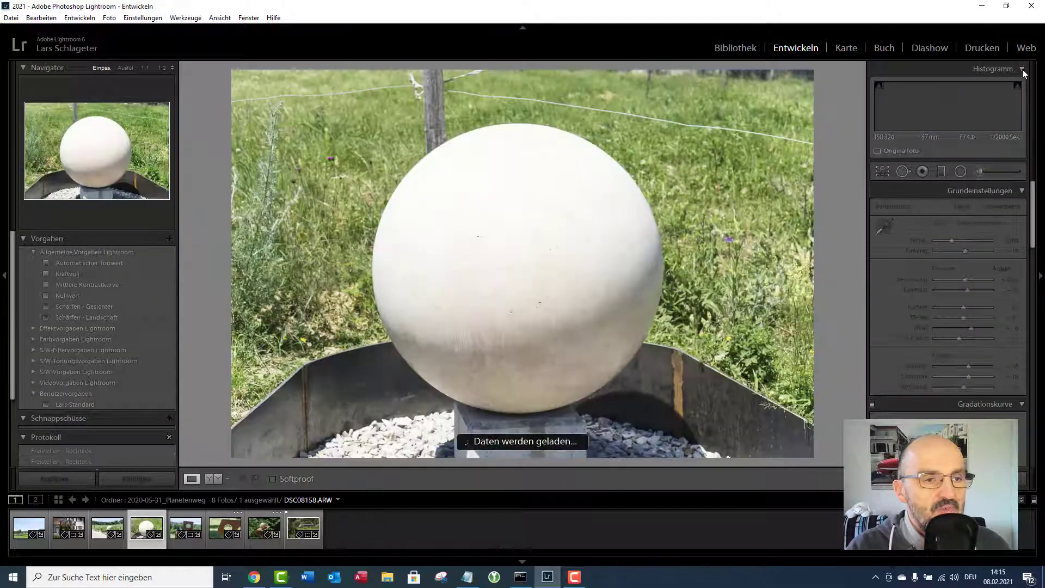
key(Right)
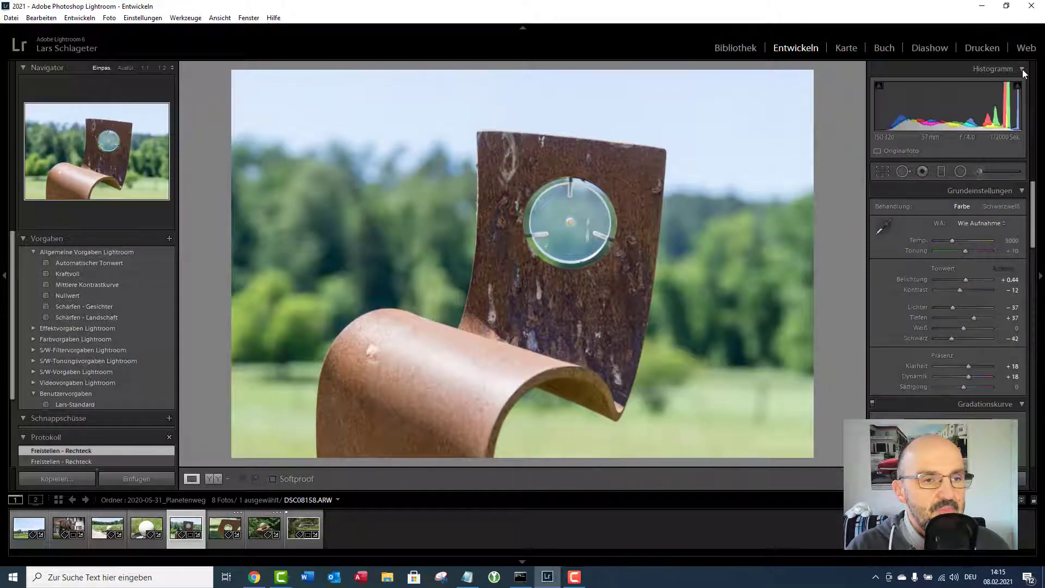
- Hide the histogram and view the horse and stone sphere photos, ending on DSC08158
click(1023, 71)
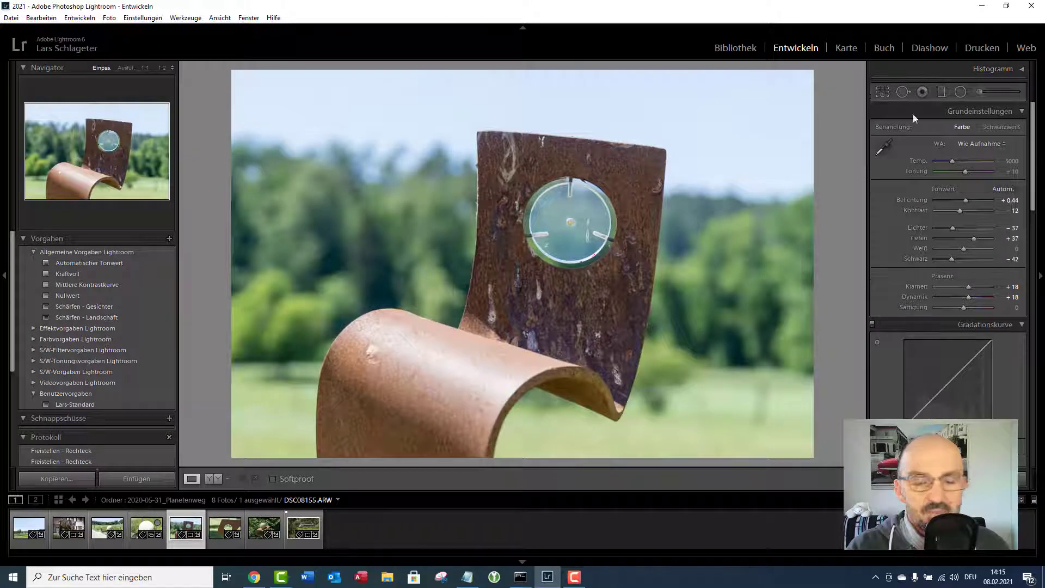
click(69, 527)
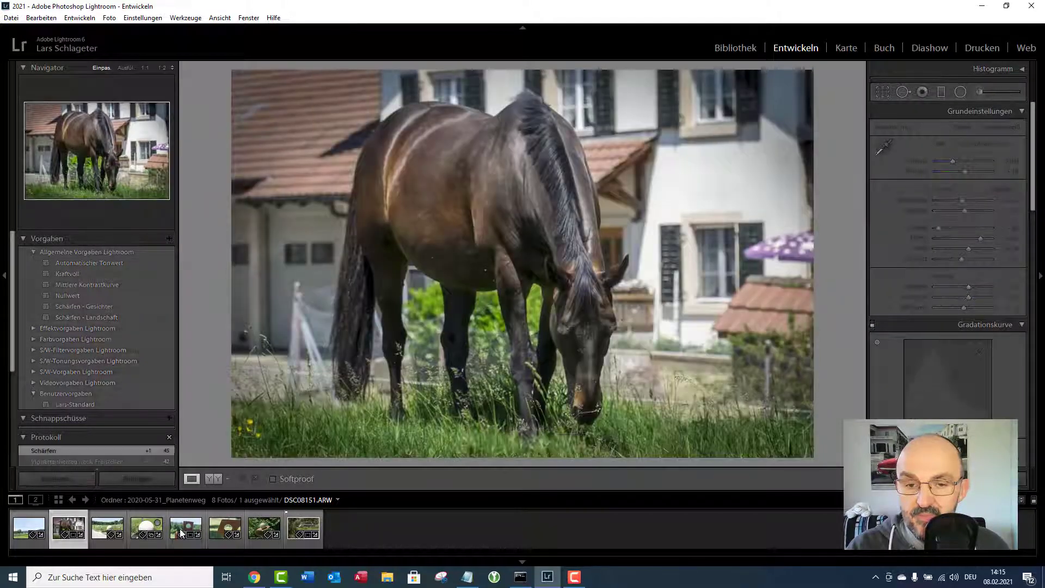
click(154, 530)
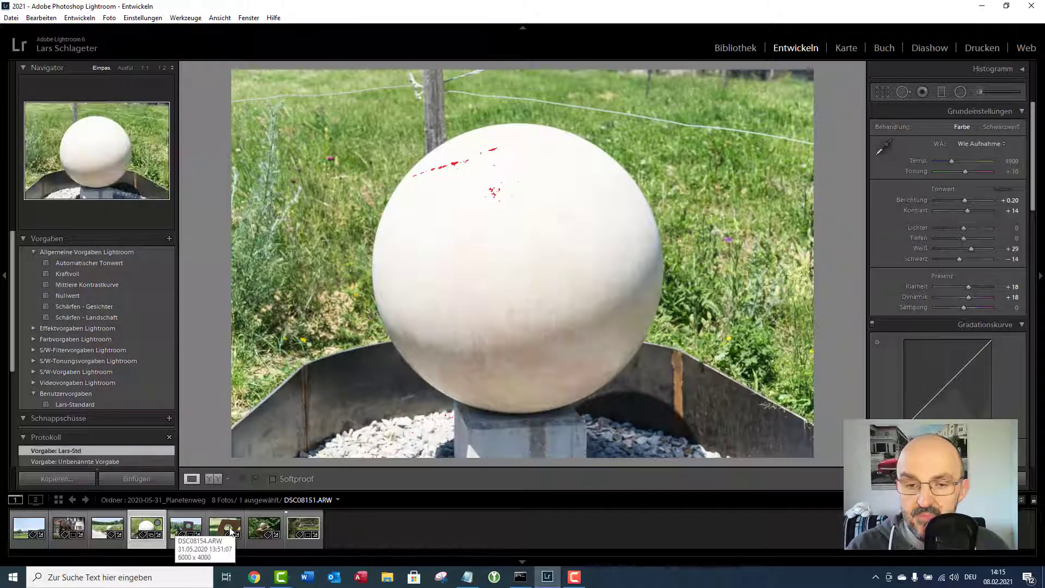
click(229, 523)
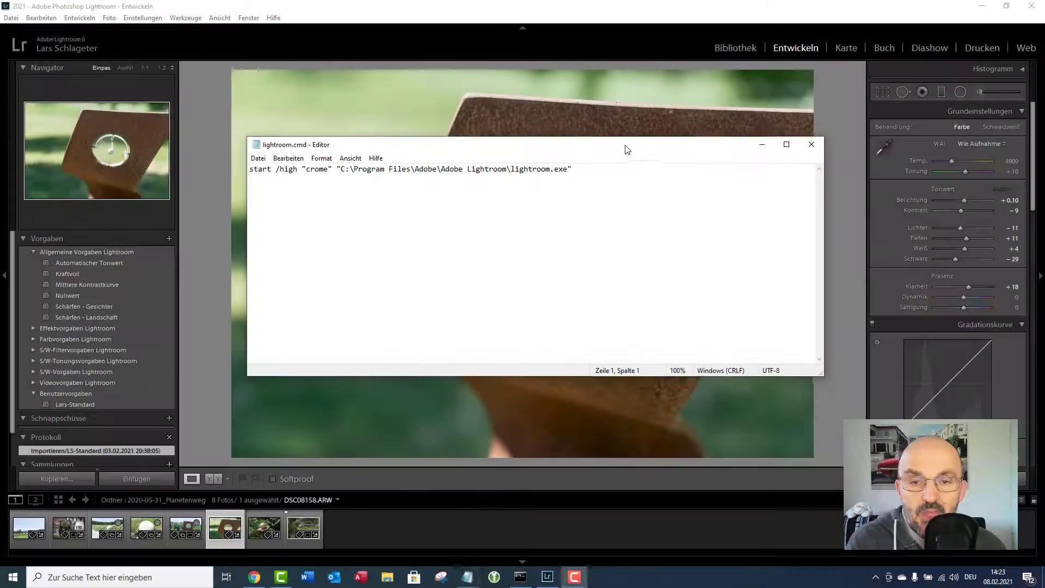
- Review the start /high launch line for lightroom.exe in lightroom.cmd
drag(625, 167, 624, 167)
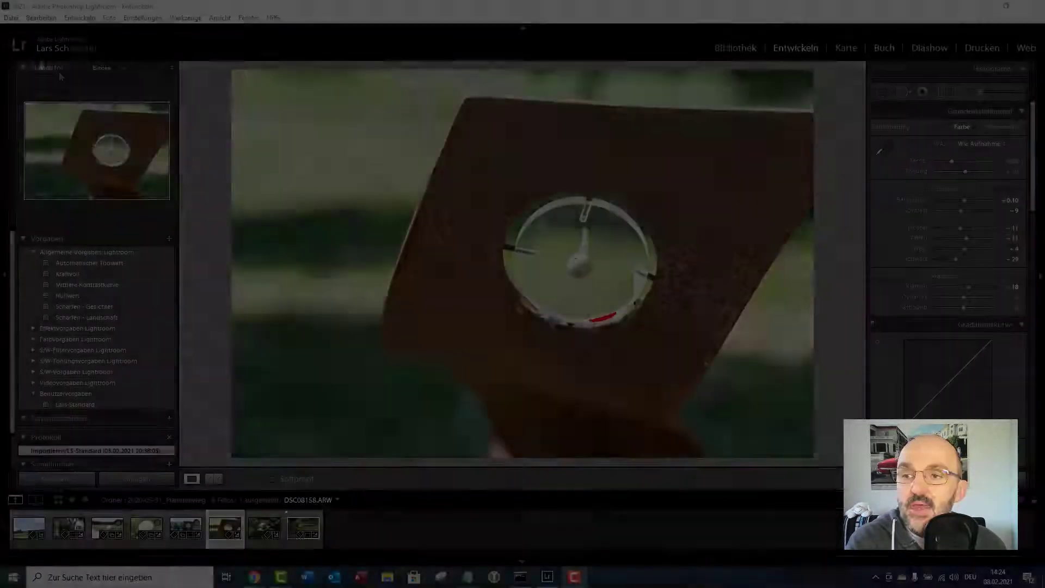
- Run Katalog optimieren from the Datei menu and dismiss the completion notice
click(12, 19)
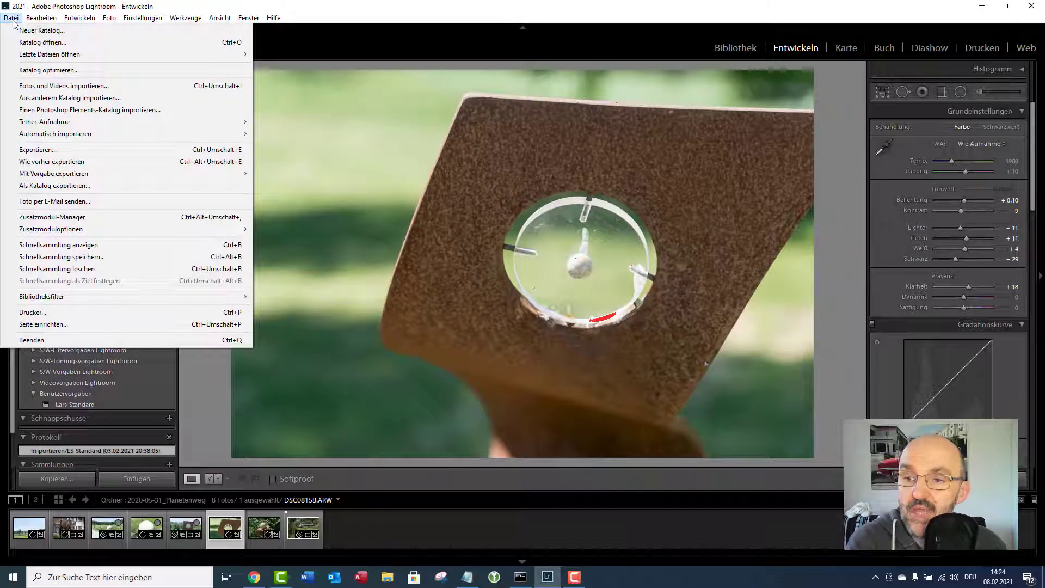
click(42, 72)
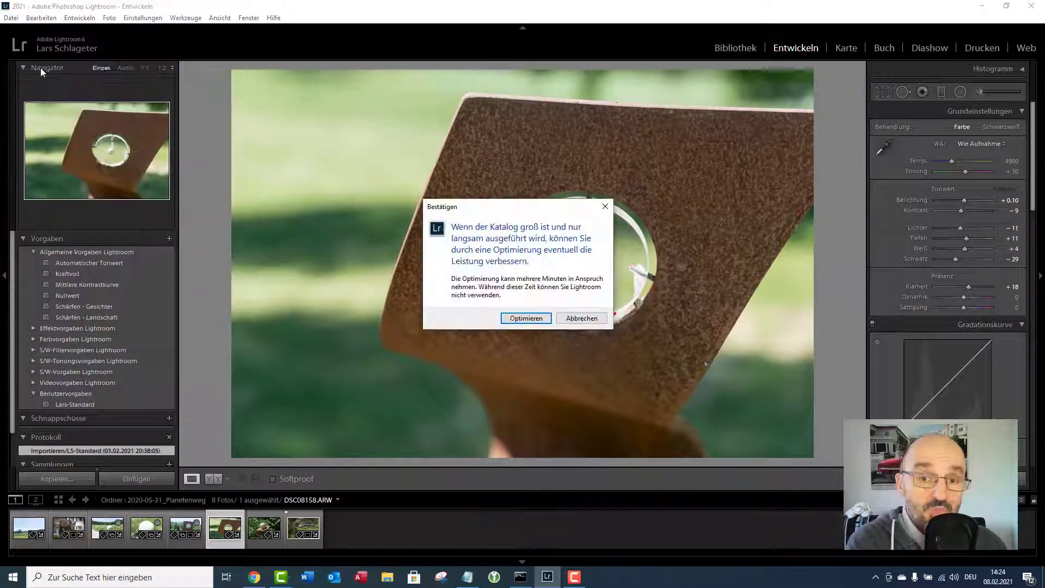
click(526, 318)
click(590, 289)
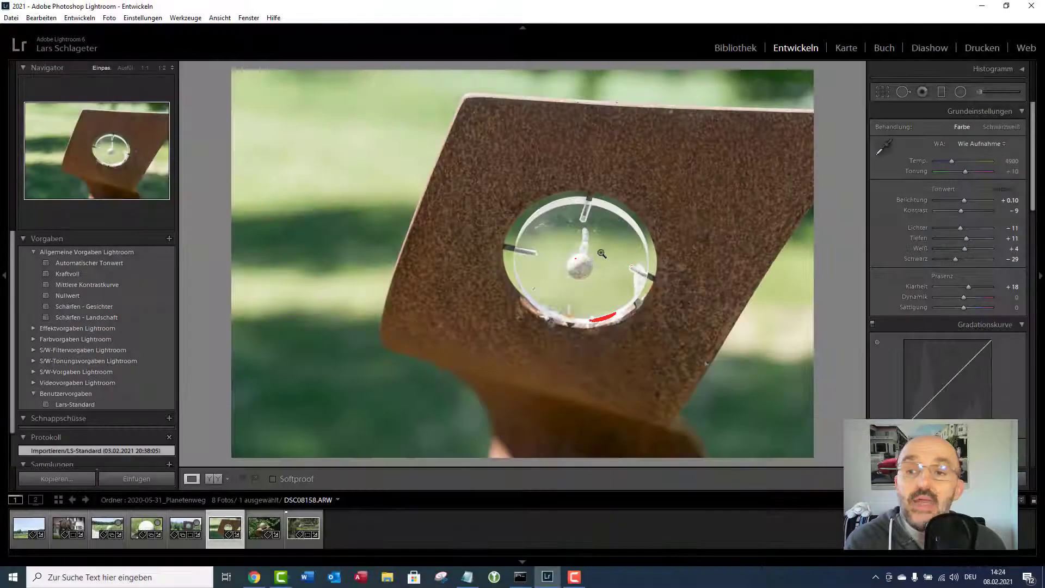
click(11, 18)
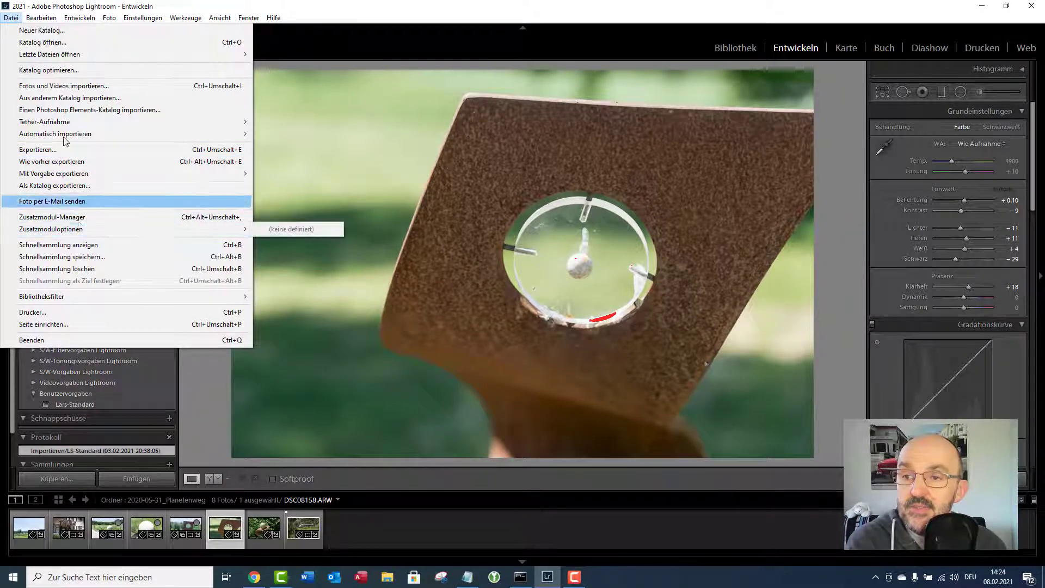
- Open the Fotos und Videos importieren window from the Datei menu
click(53, 88)
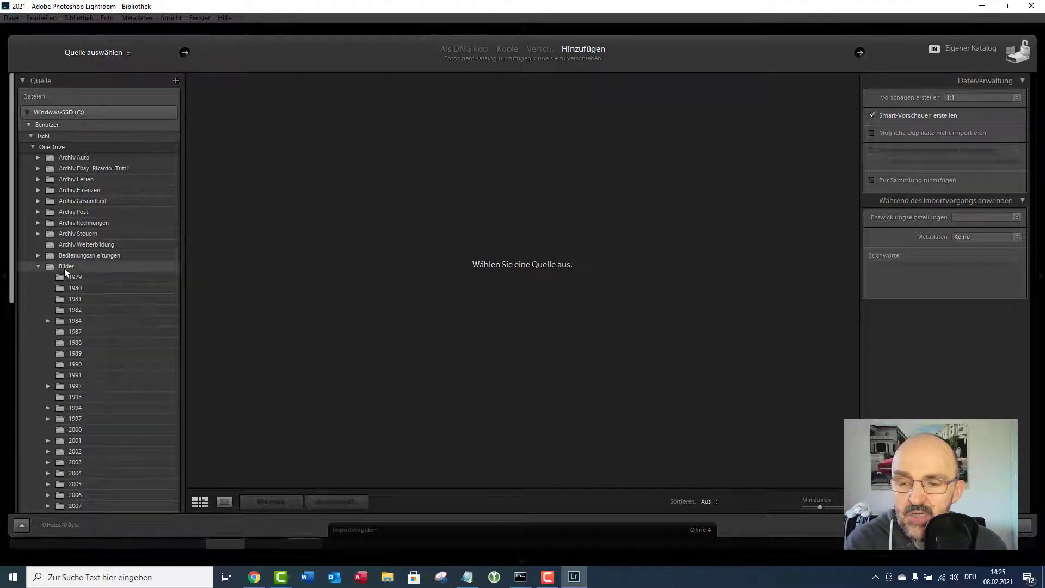
- Collapse the Bilder folder's year subfolders in the Quelle panel
scroll(116, 373, down, 5)
scroll(133, 351, up, 5)
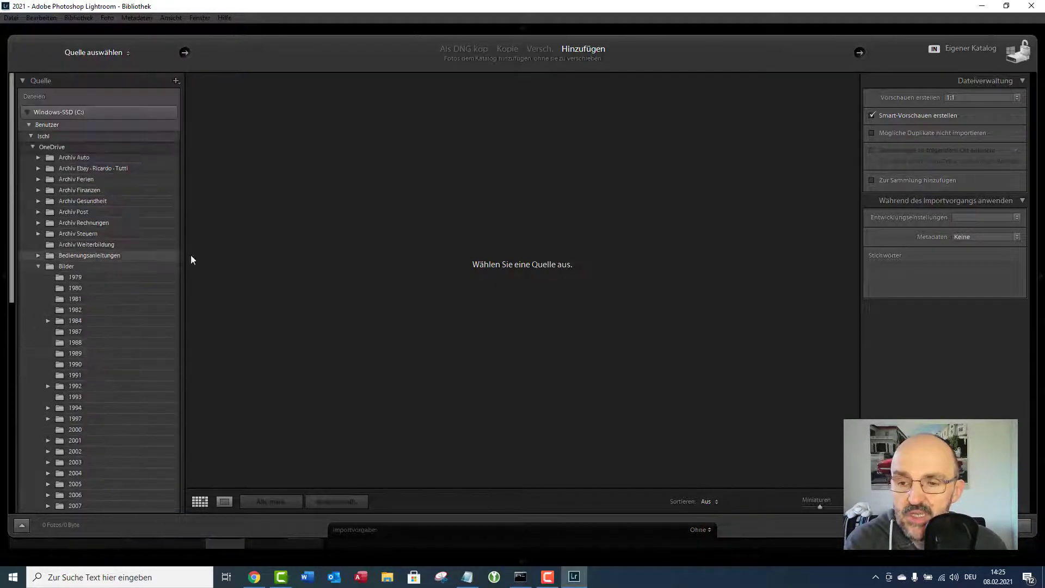
click(39, 267)
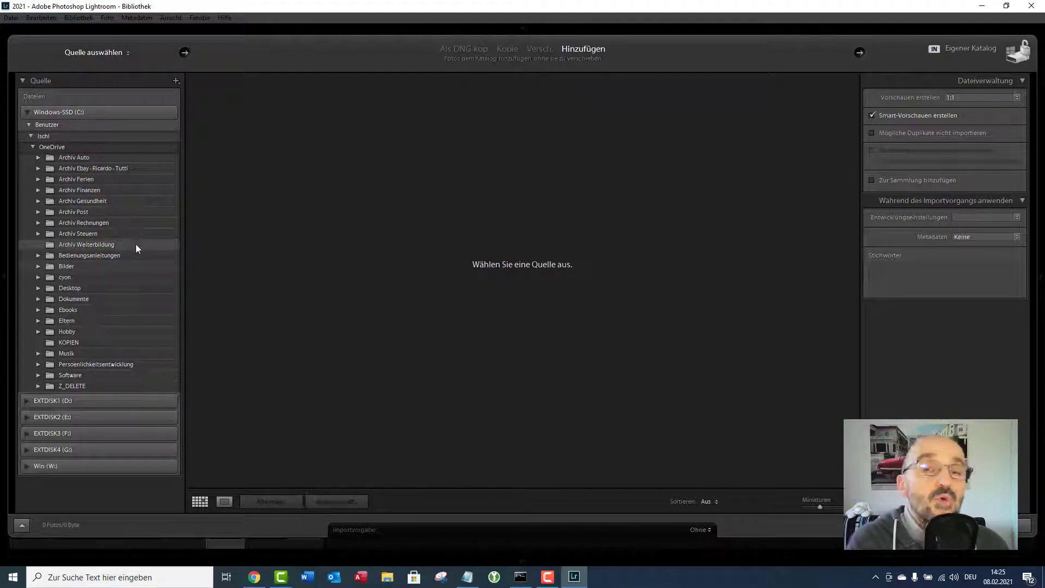